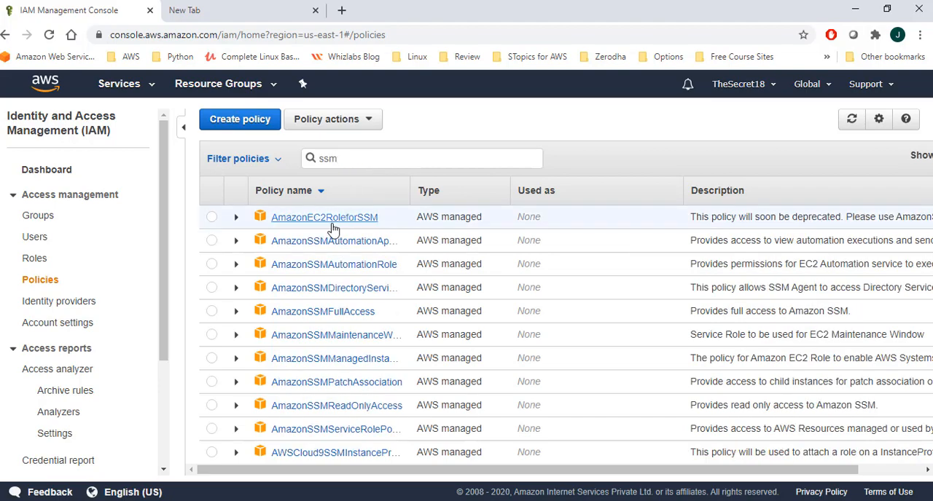
Step: Clear the policy search filter and start a new policy in the JSON editor
double_click(359, 155)
key("BackSpace")
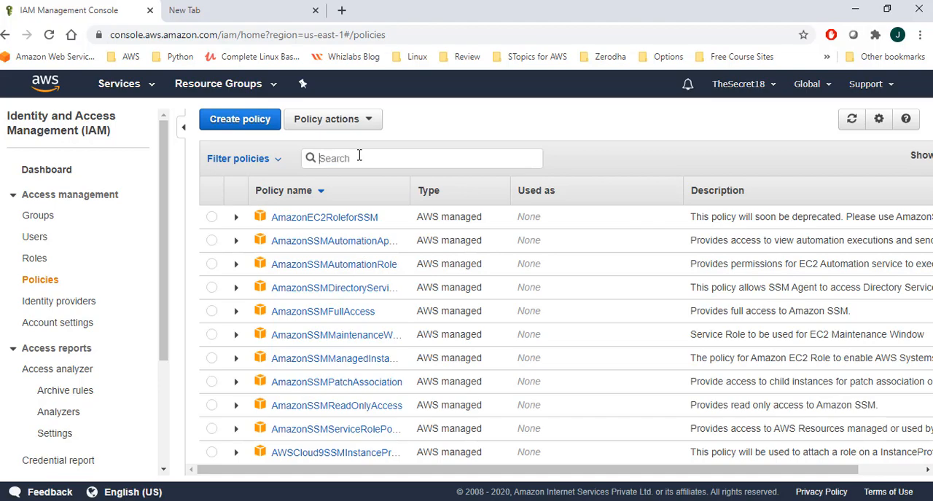
left_click(254, 130)
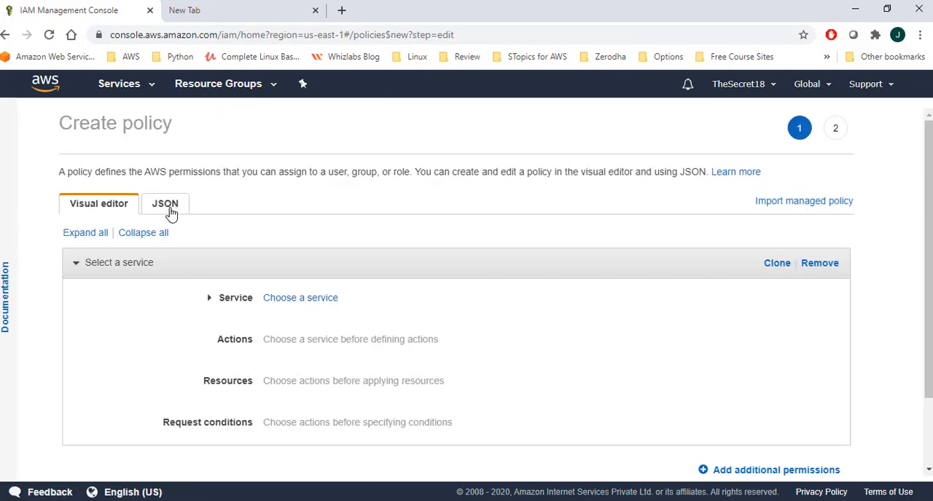
left_click(169, 210)
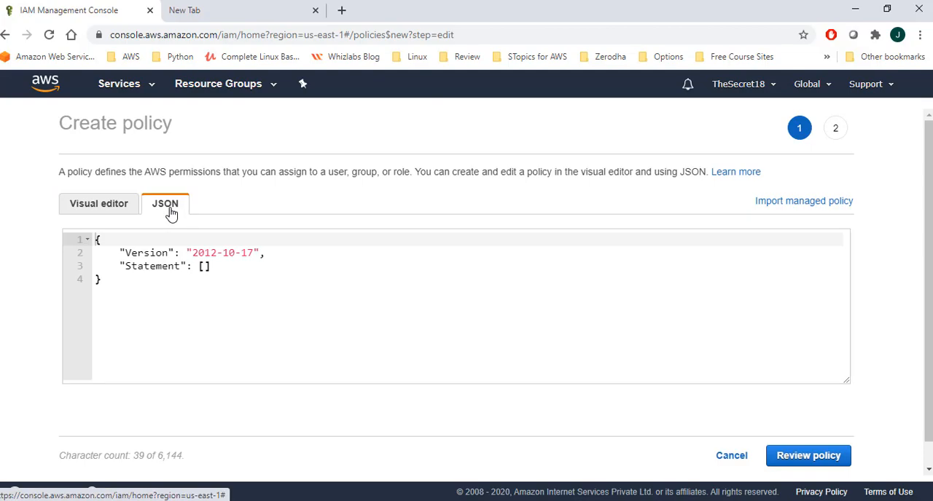
Step: Replace the default policy JSON with the copied contents of the JSON Policy for SSM file from Notepad++
key("alt+Tab")
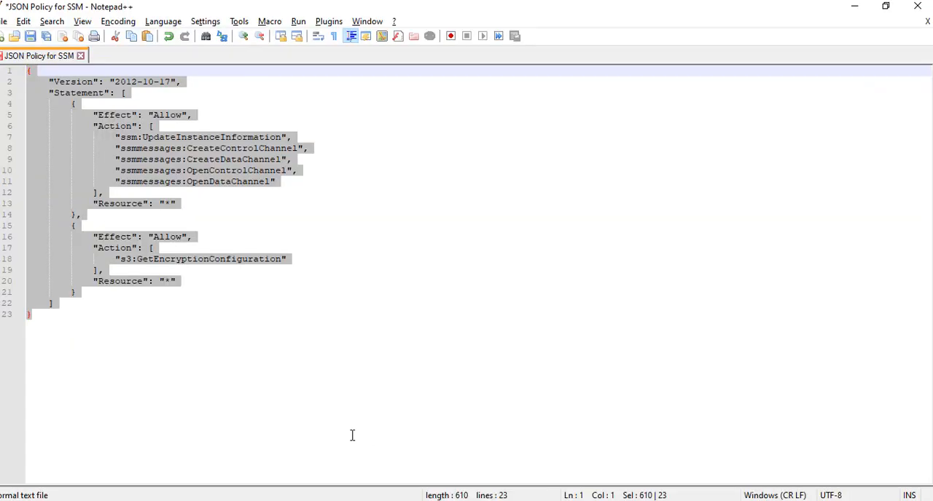
key("alt+Tab")
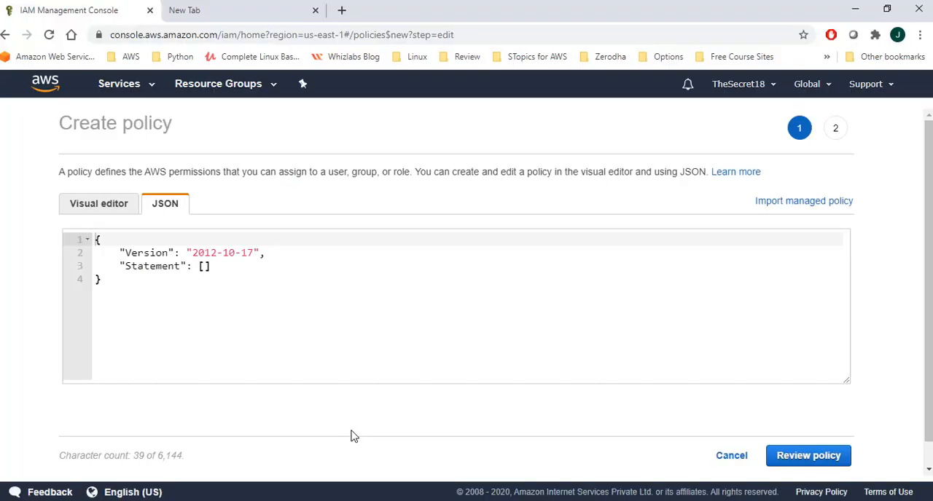
left_click(207, 267)
left_click_drag(102, 279, 87, 239)
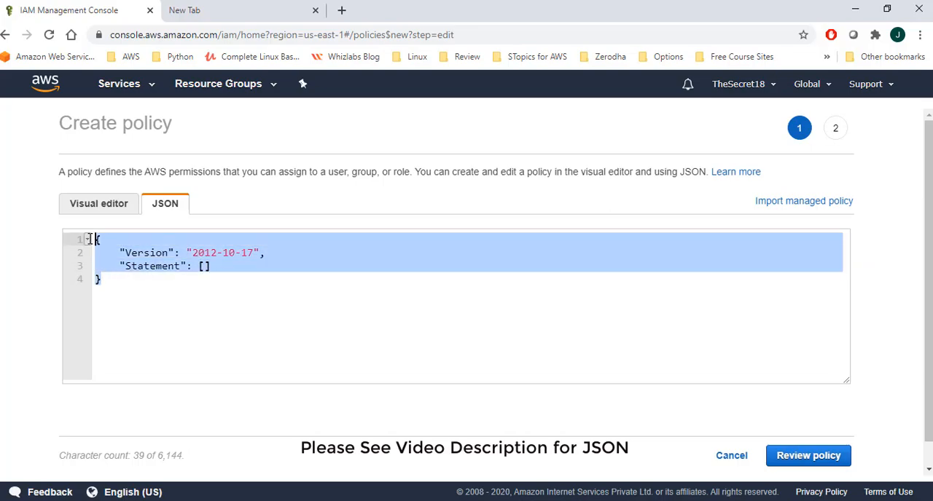
key("BackSpace")
key("ctrl+v")
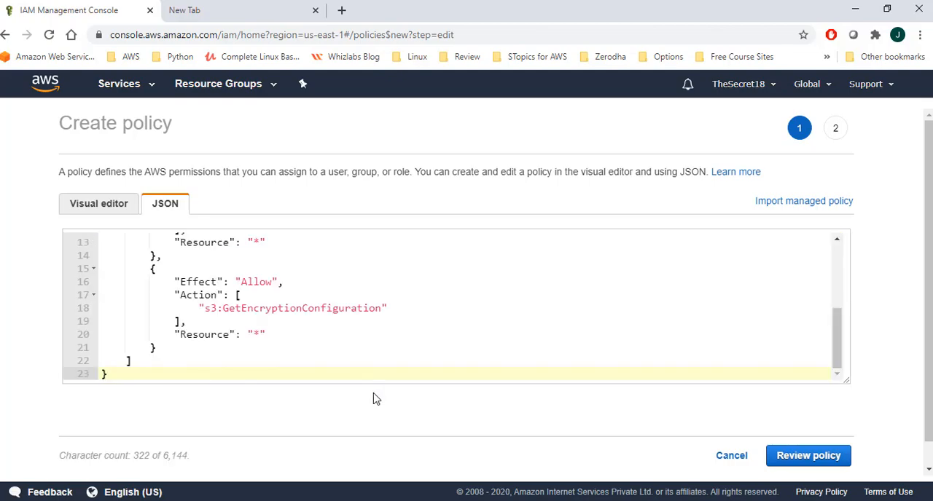
Step: Examine the allowed actions and resources in both statements of the pasted policy JSON
scroll(335, 311, "up", 5)
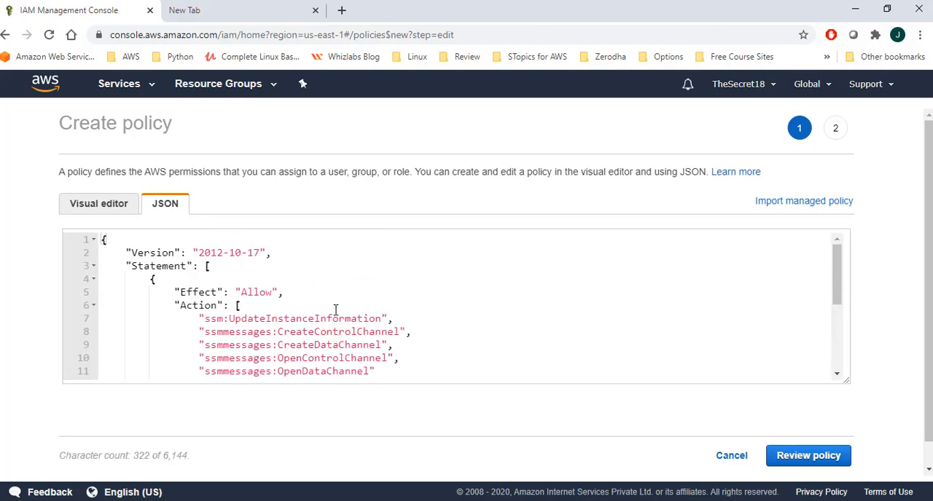
scroll(335, 311, "down", 6)
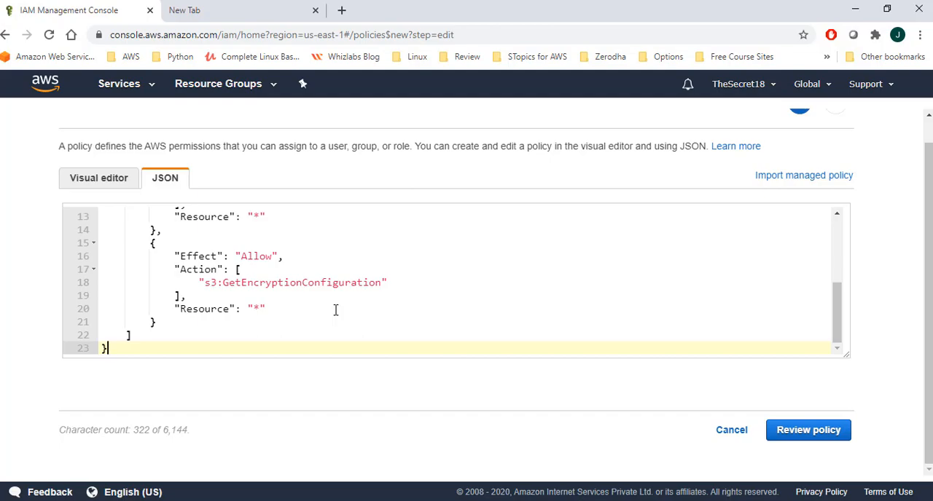
scroll(335, 311, "up", 3)
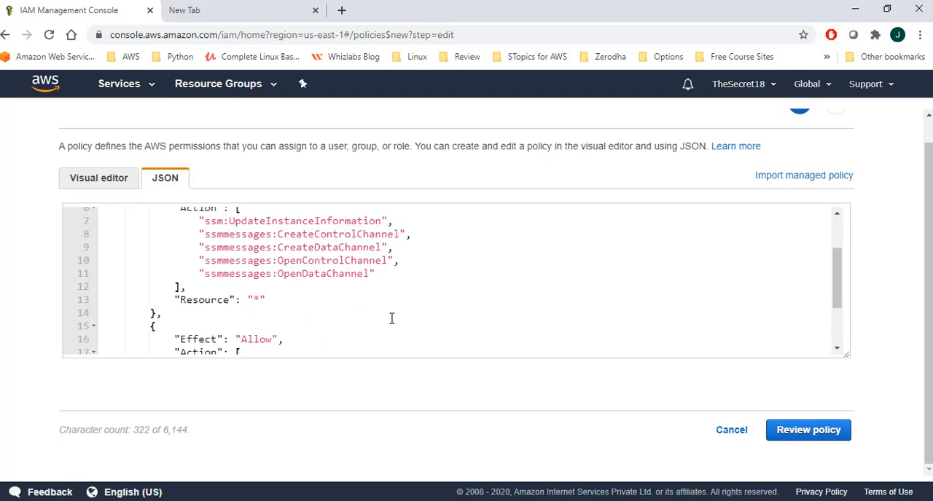
scroll(402, 311, "up", 1)
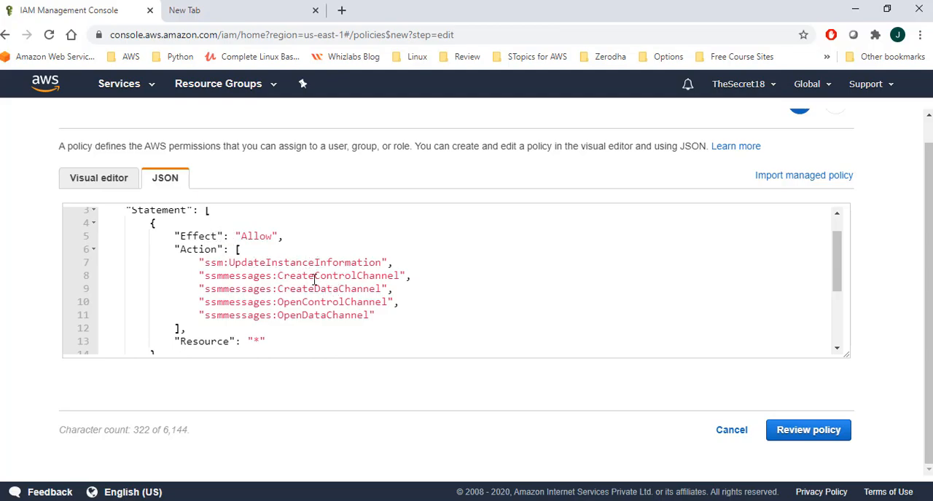
scroll(248, 320, "down", 2)
left_click(270, 259)
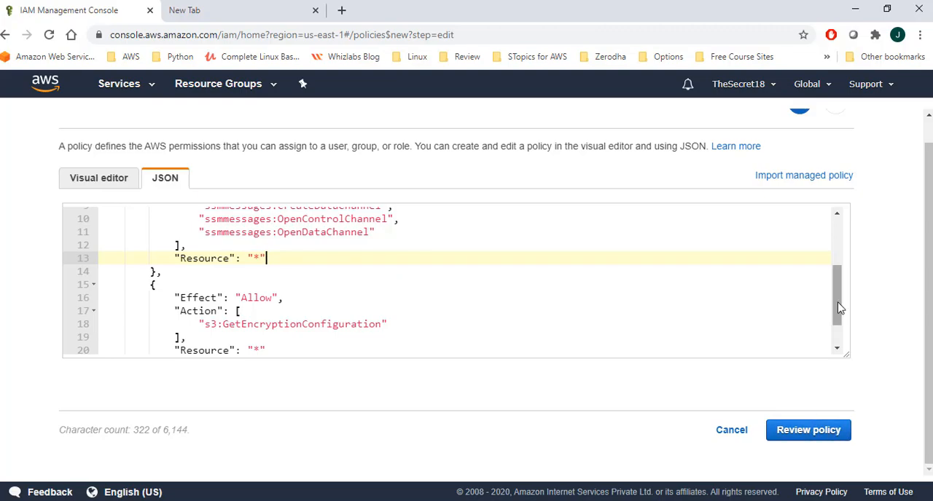
left_click_drag(837, 312, 847, 333)
Step: Continue to the policy review and name the policy jagstechvideos_ssmpolicy
left_click(828, 432)
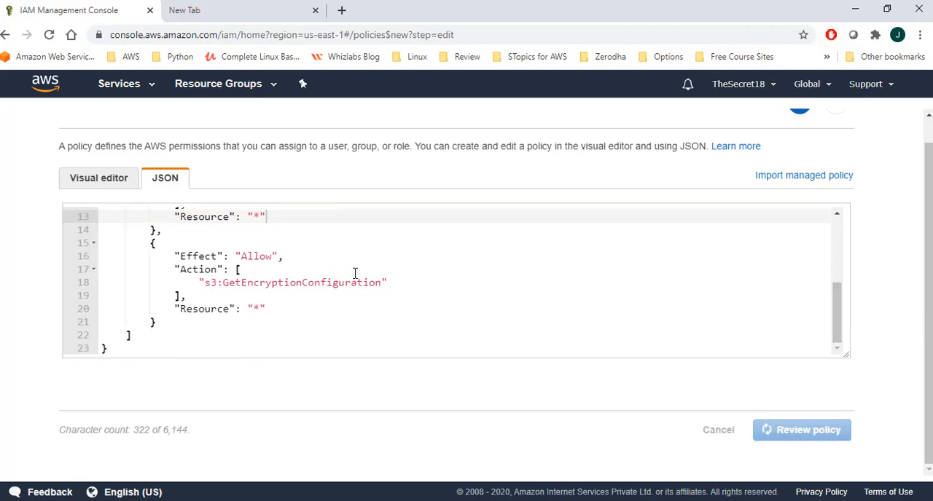
left_click(275, 193)
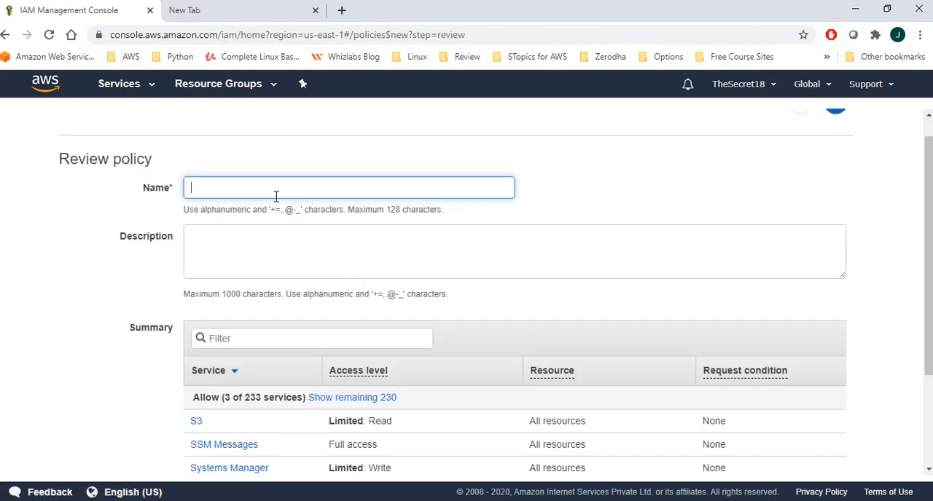
type("jagstechvideos_ssmpolicy")
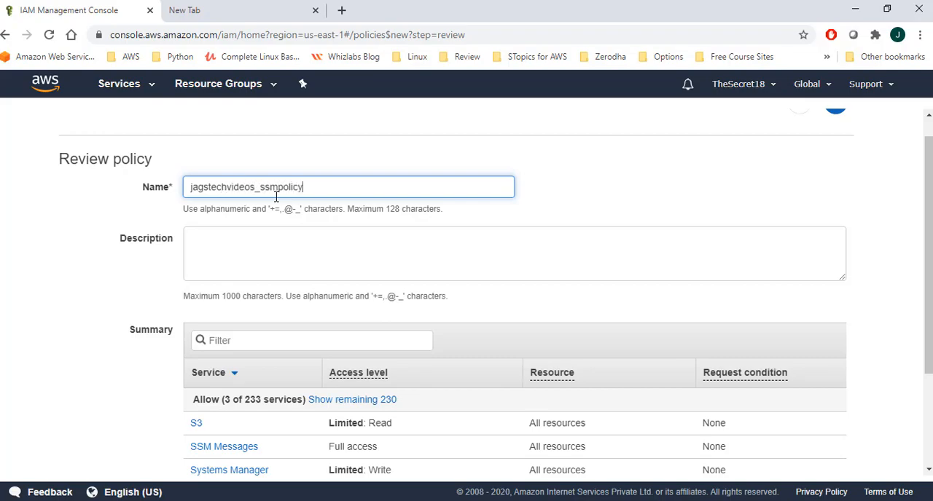
Step: Enter a short SSM policy description and create the policy
left_click(289, 254)
type("SSM PO")
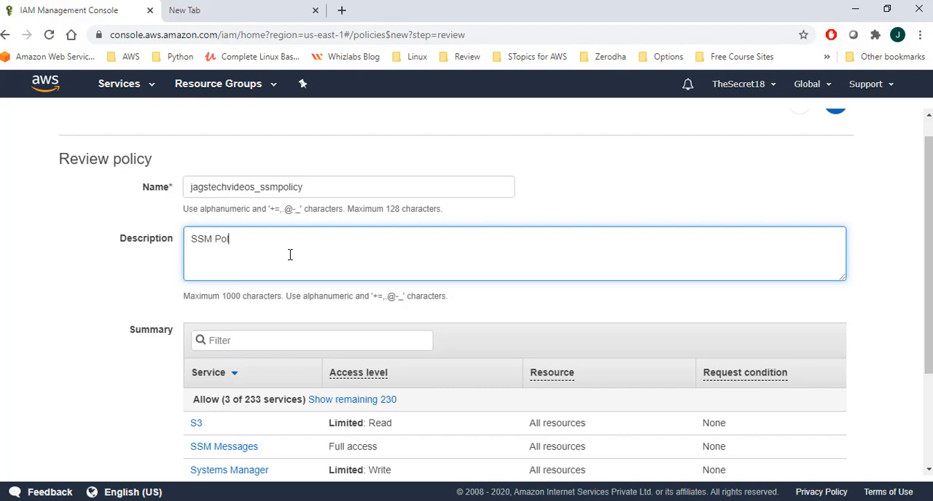
scroll(296, 271, "down", 2)
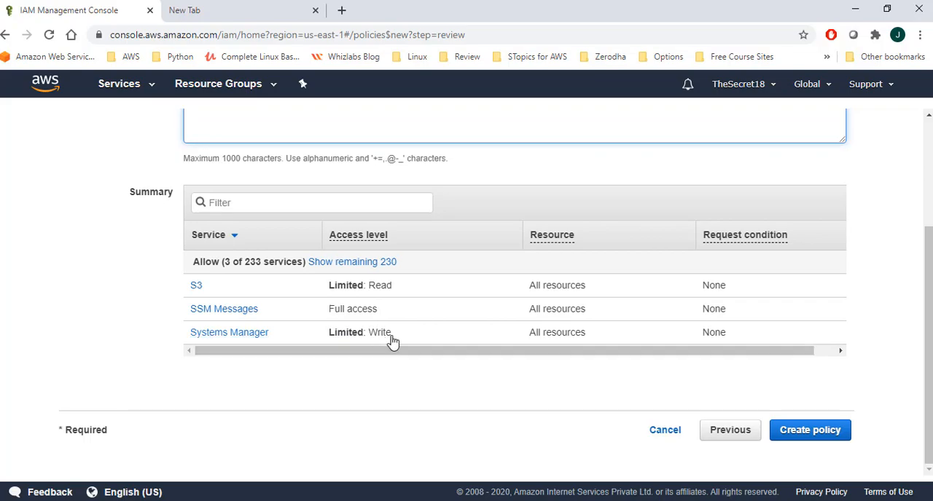
left_click(793, 425)
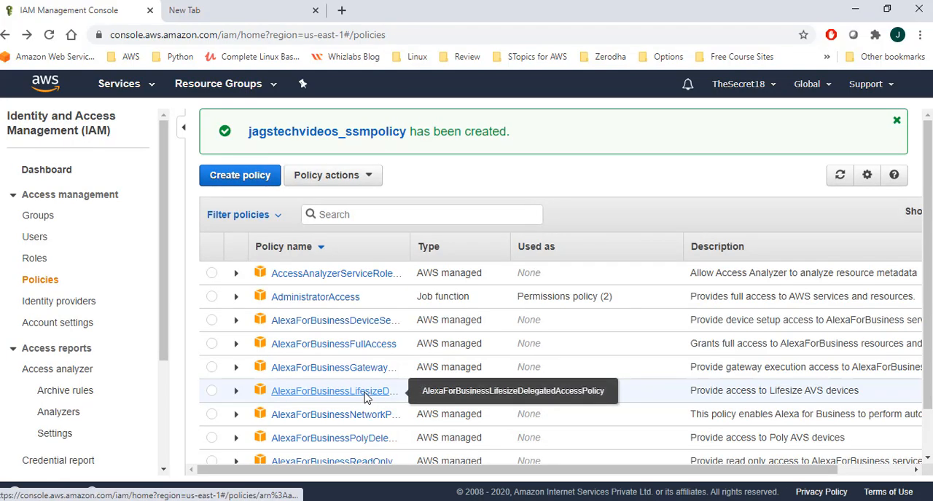
Step: Copy the new policy's name, and start an AWS service role for the EC2 use case, proceeding to its permissions
left_click_drag(248, 132, 405, 151)
key("ctrl+c")
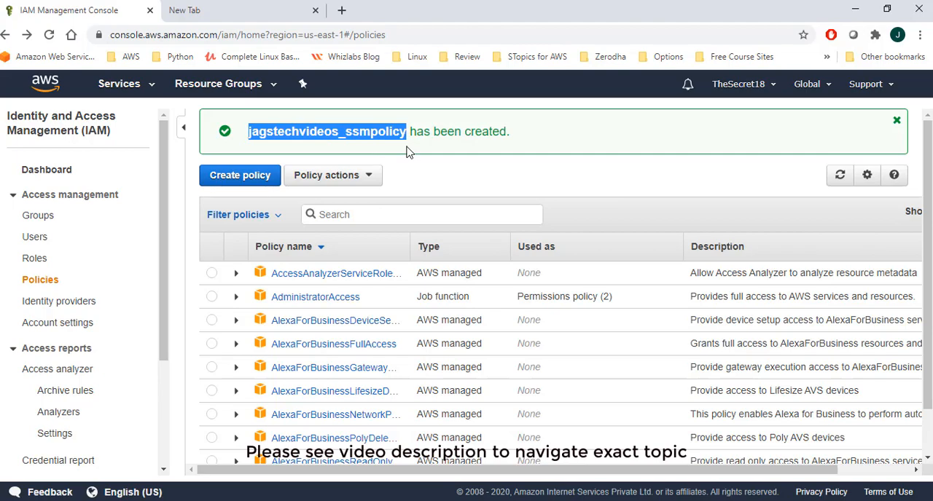
left_click(34, 258)
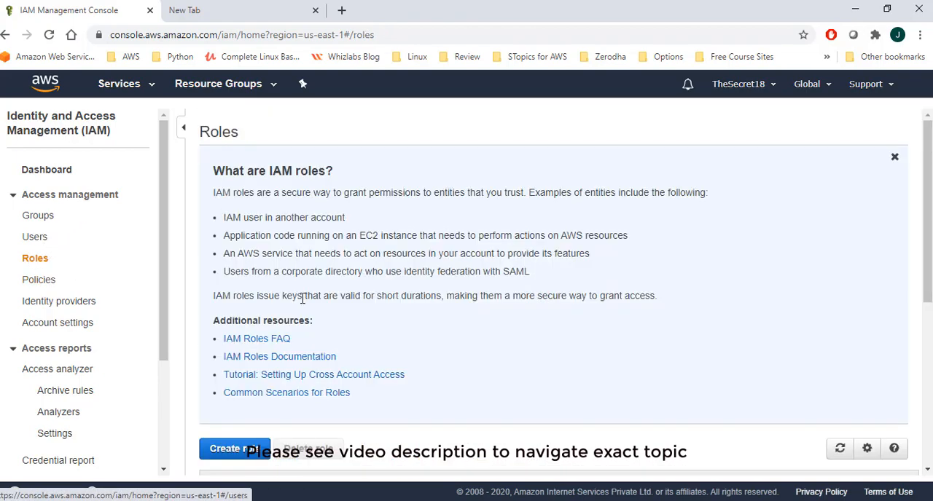
left_click(248, 450)
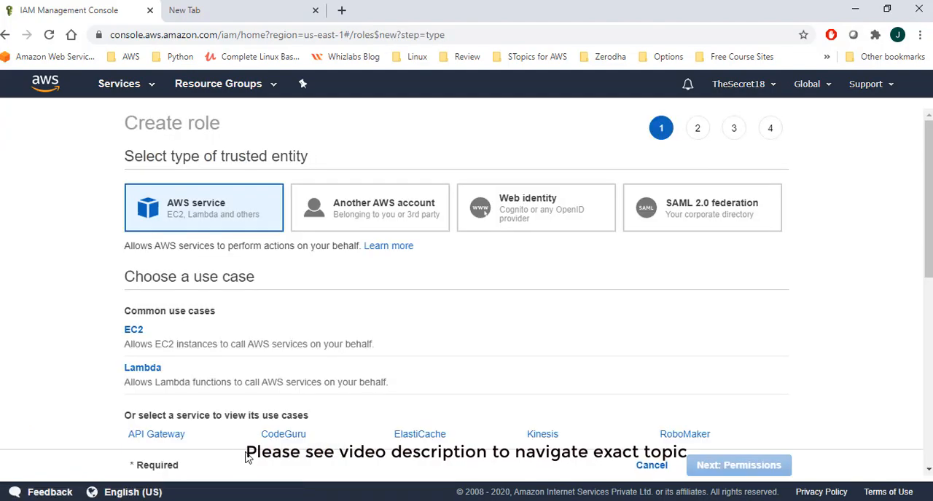
left_click(194, 348)
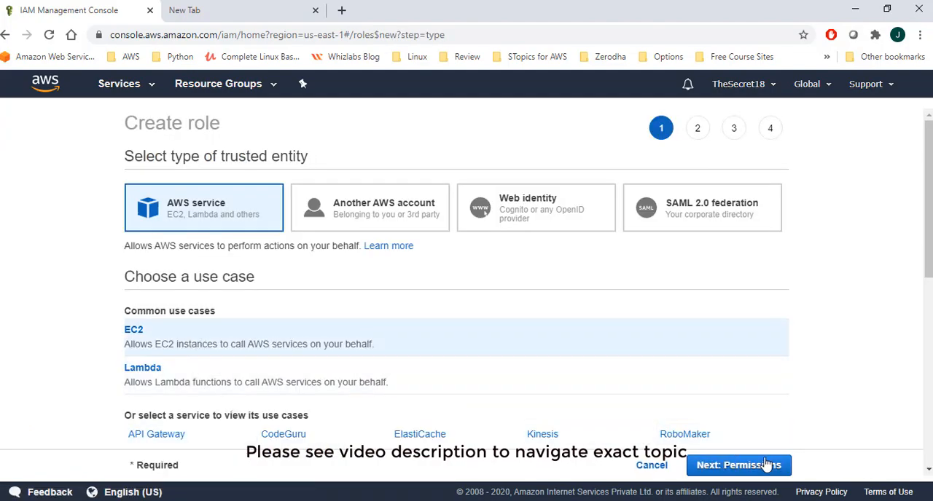
left_click(743, 465)
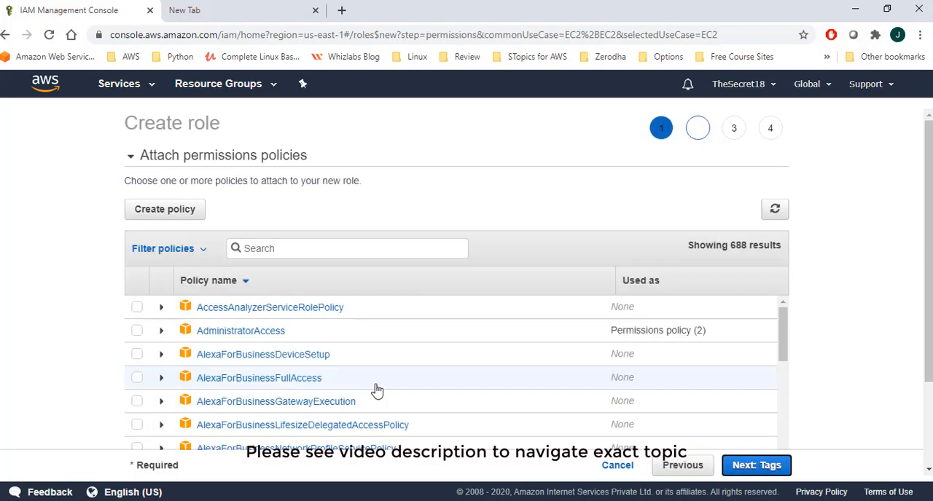
Step: Find jagstechvideos_ssmpolicy among the permissions policies and select it for the role
left_click(299, 248)
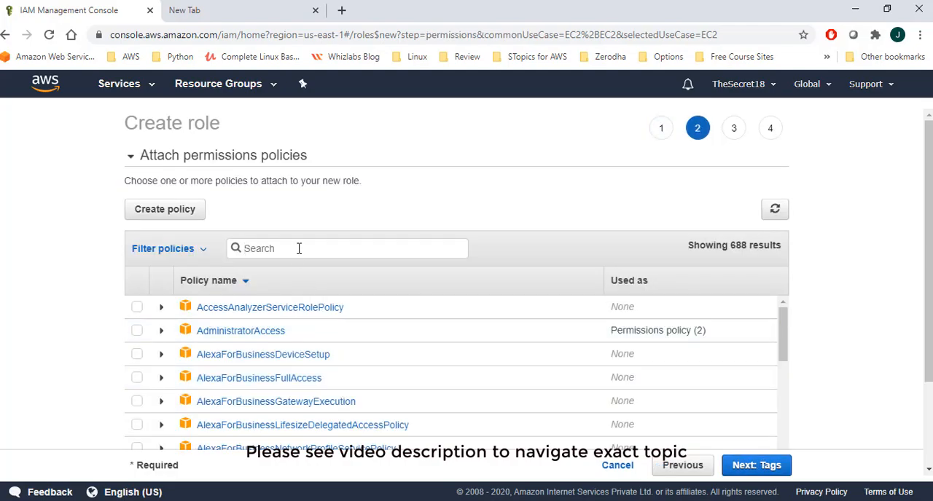
key("ctrl+v")
left_click(138, 309)
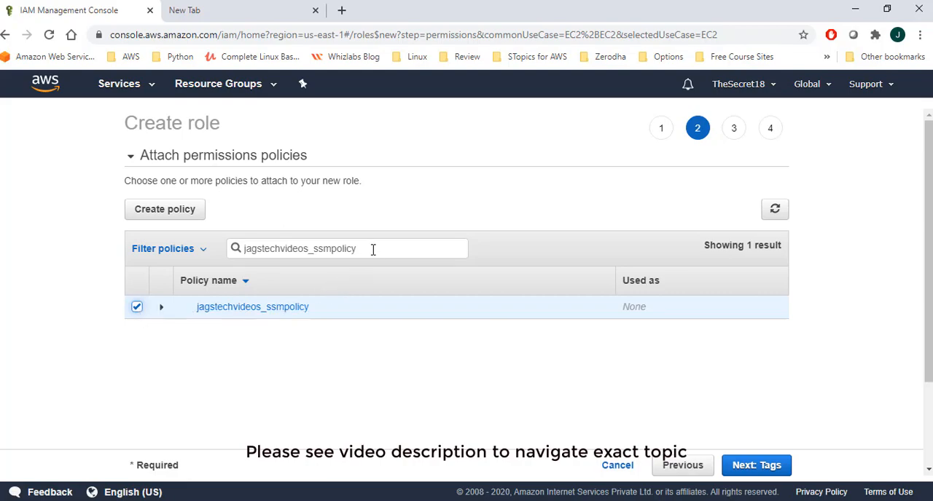
Step: Search the permissions policies for ssm, and restore the search for jagstechvideos_ssmpolicy
left_click_drag(372, 249, 240, 248)
key("ctrl+c")
type("ssm")
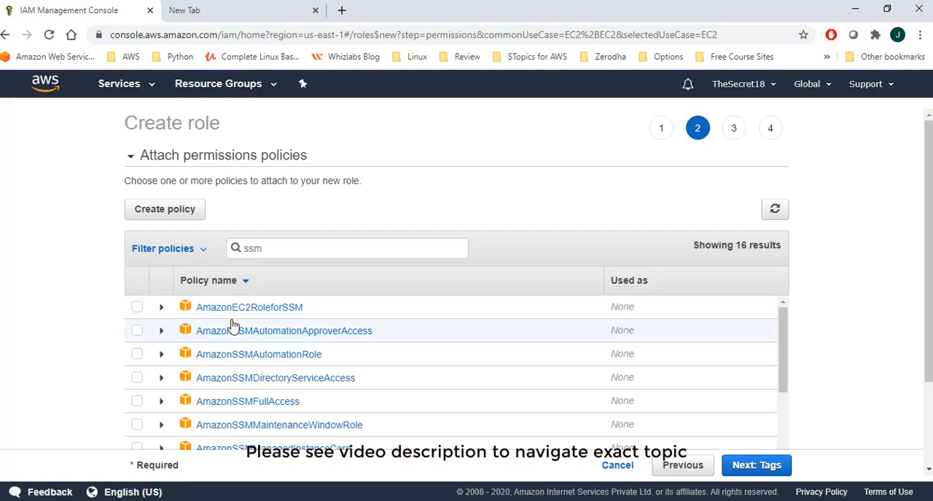
left_click_drag(287, 250, 187, 250)
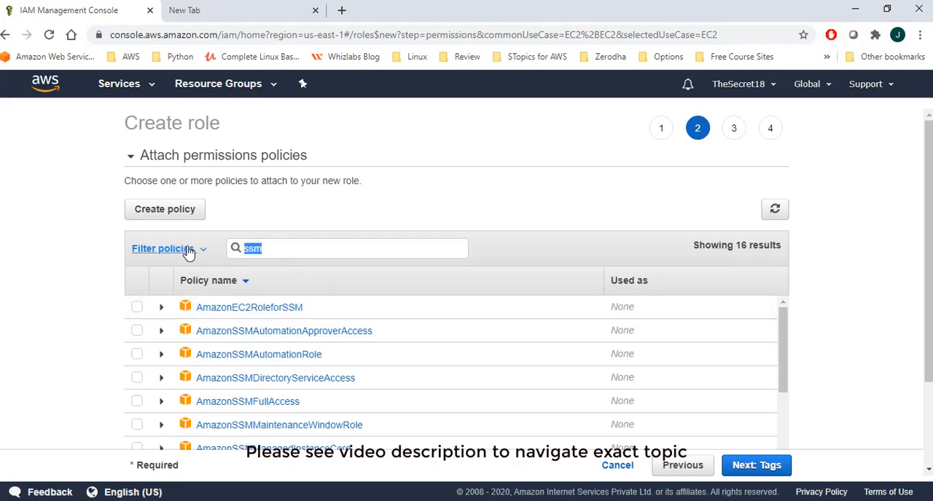
key("ctrl+v")
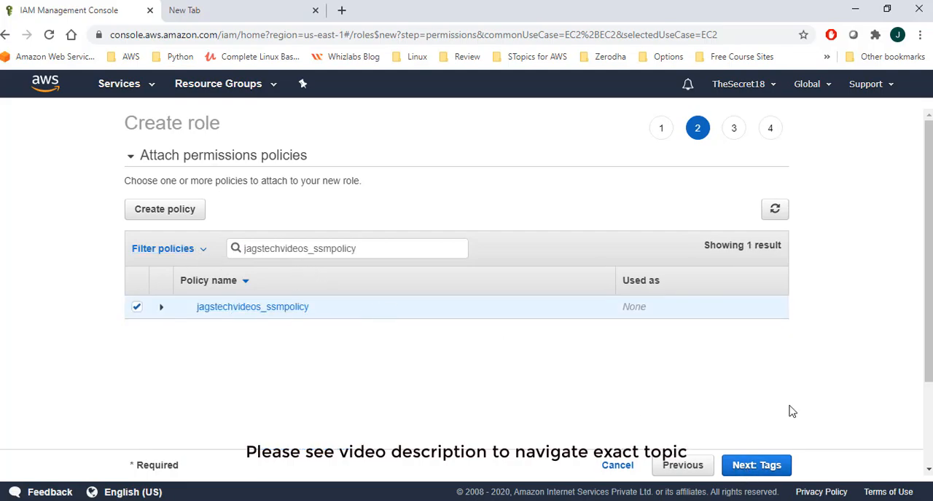
Step: Add a role tag with key Session Manager and value SSM, and continue to the role review
left_click(777, 474)
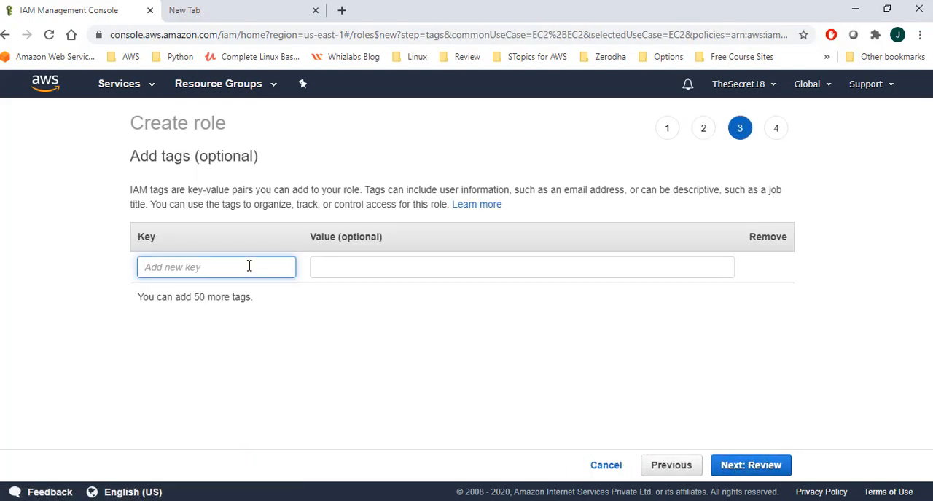
type("Session")
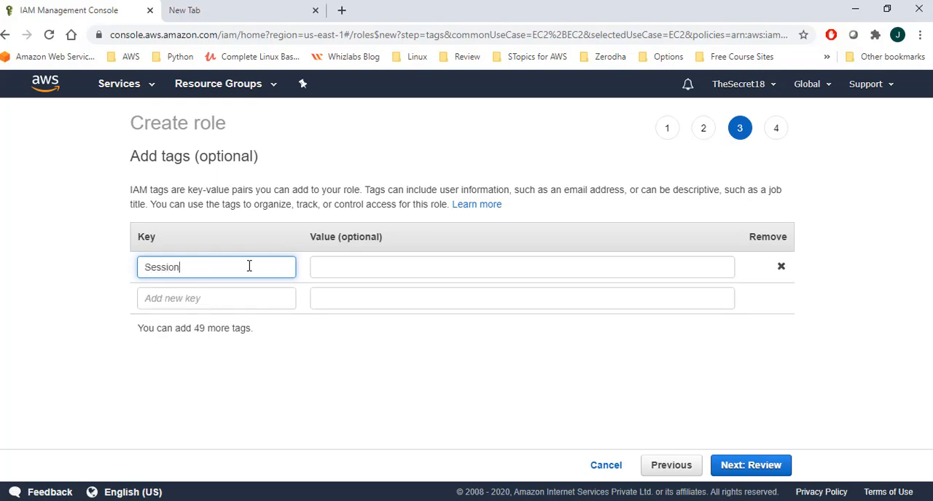
type(" Manager")
key("Tab")
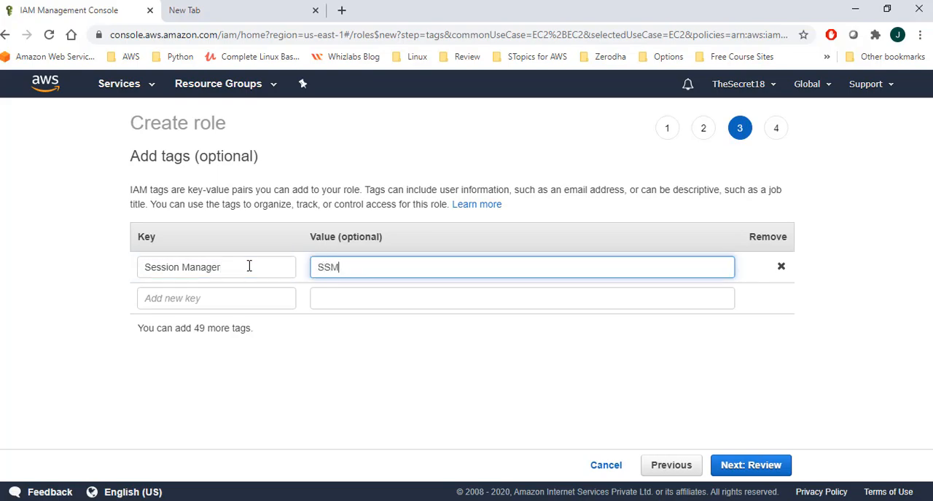
left_click(759, 466)
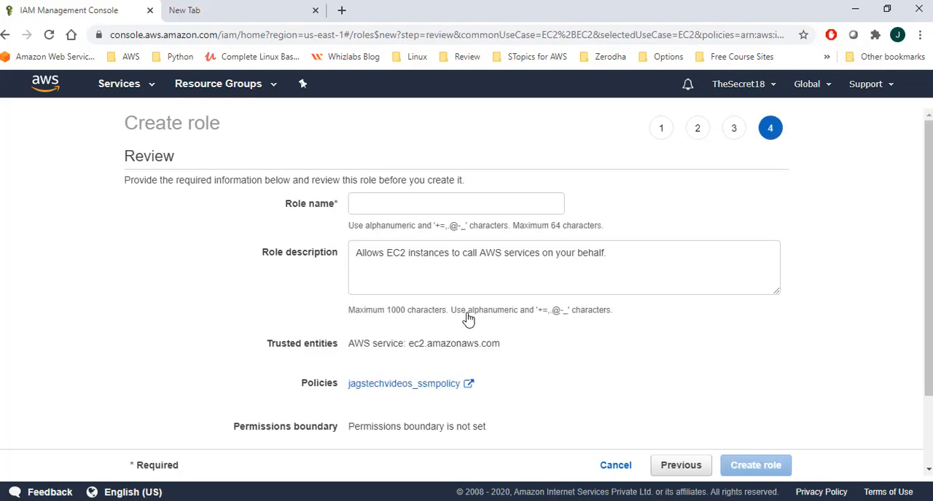
Step: Name the new role jagstechvideos_ssmrole, keep its default description, and create it
left_click(429, 204)
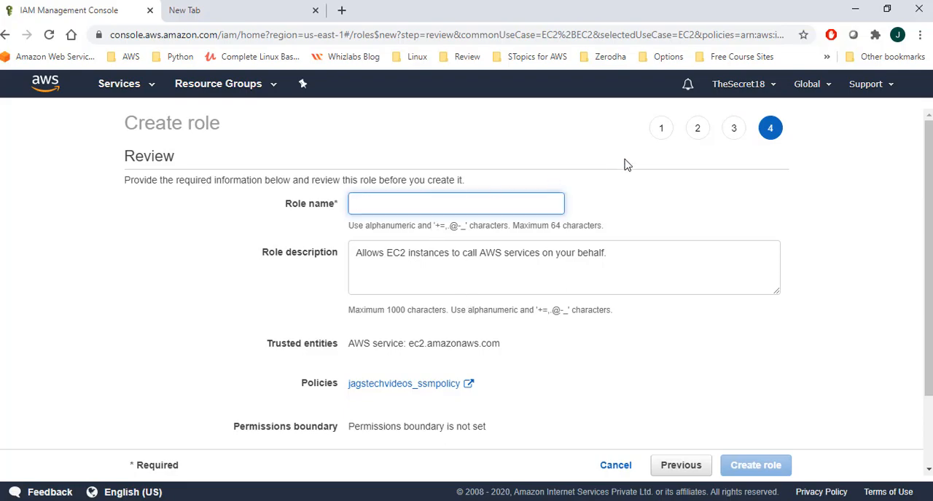
key("ctrl+v")
key("BackSpace")
key("BackSpace")
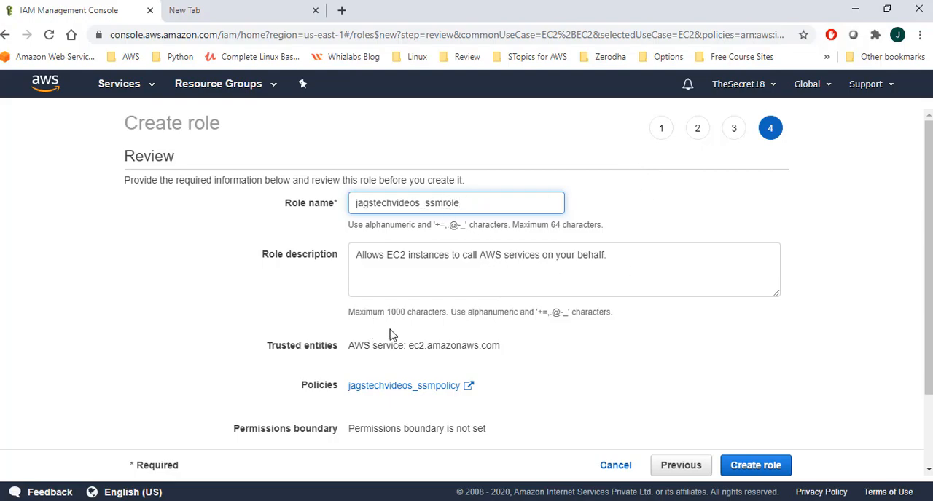
scroll(468, 222, "down", 2)
scroll(408, 350, "down", 1)
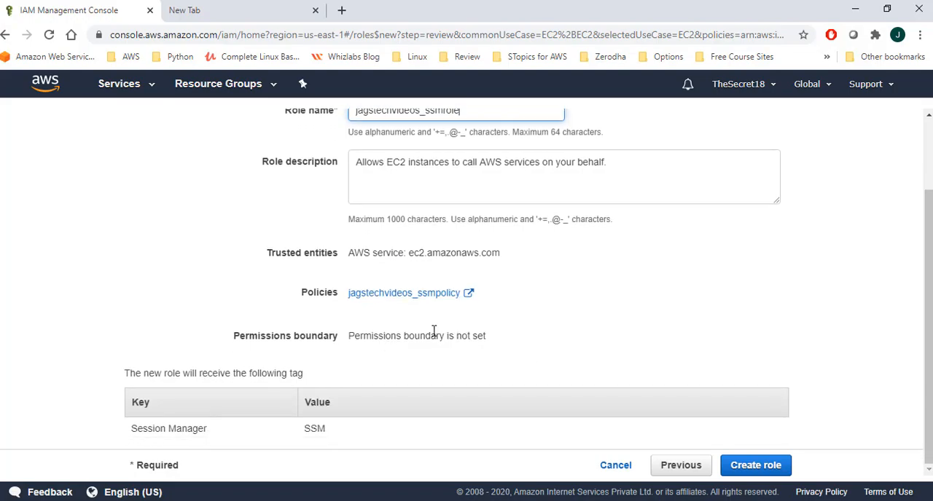
left_click(764, 469)
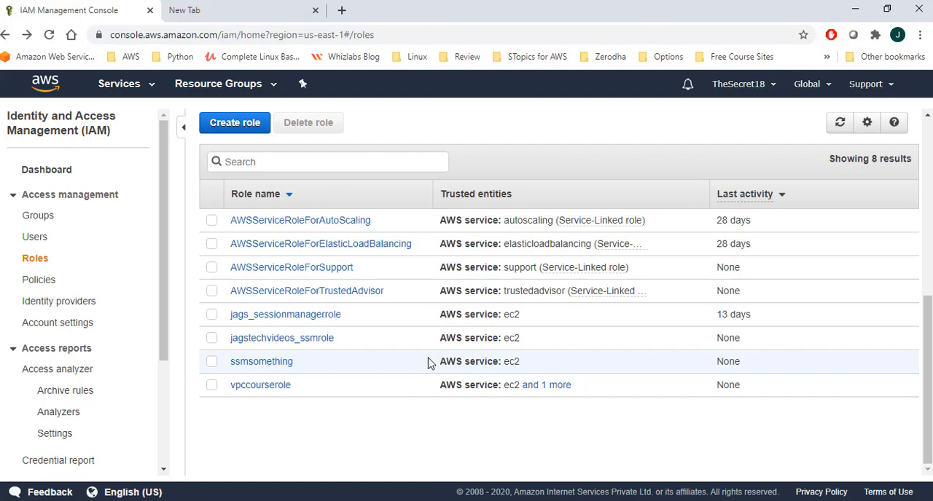
Step: Go to the EC2 service and open the list of running instances
left_click(144, 88)
left_click(202, 194)
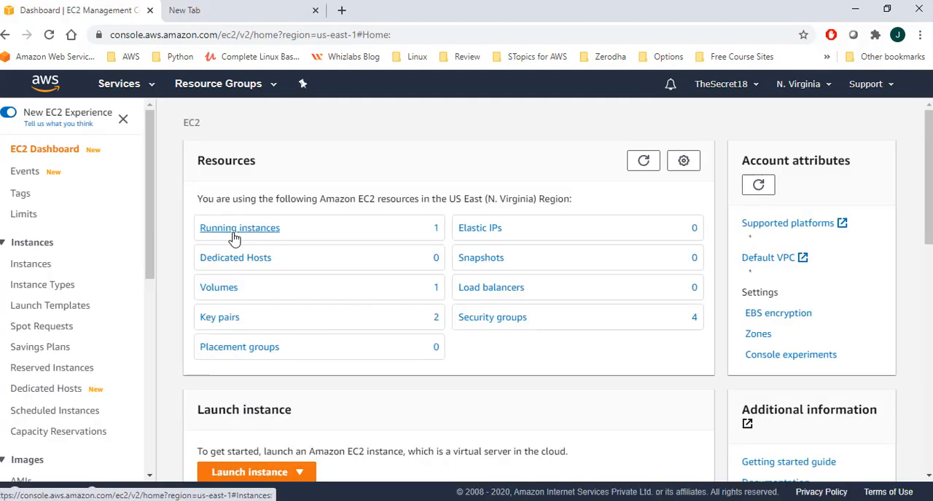
left_click(234, 233)
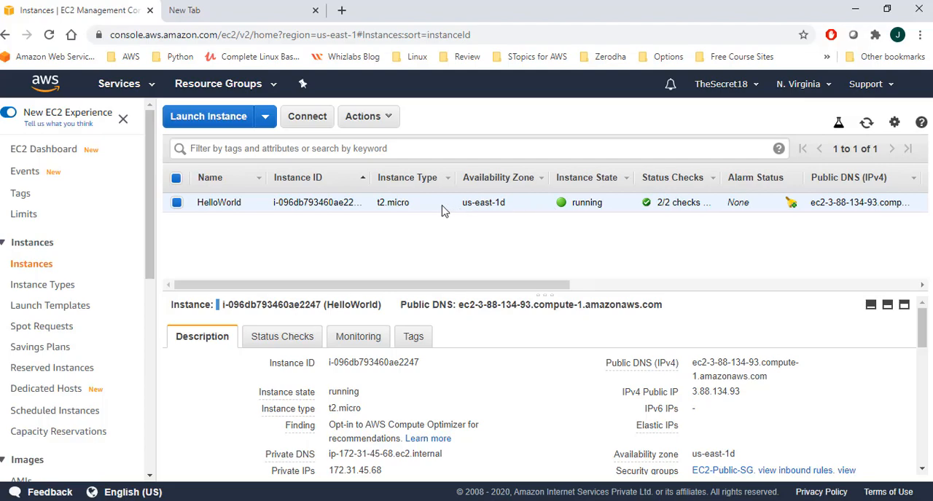
Step: Replace the HelloWorld instance's IAM role with jagstechvideos_ssmrole and return to the instance list
left_click(379, 121)
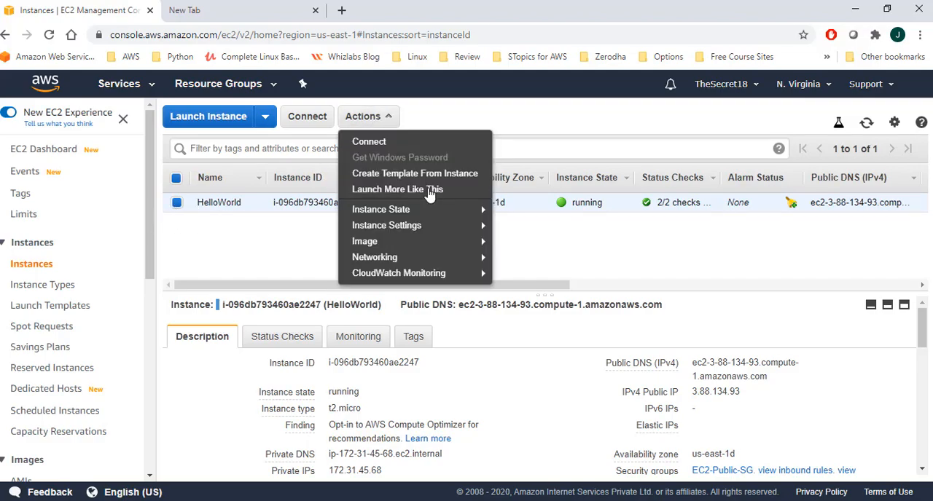
mouse_move(452, 229)
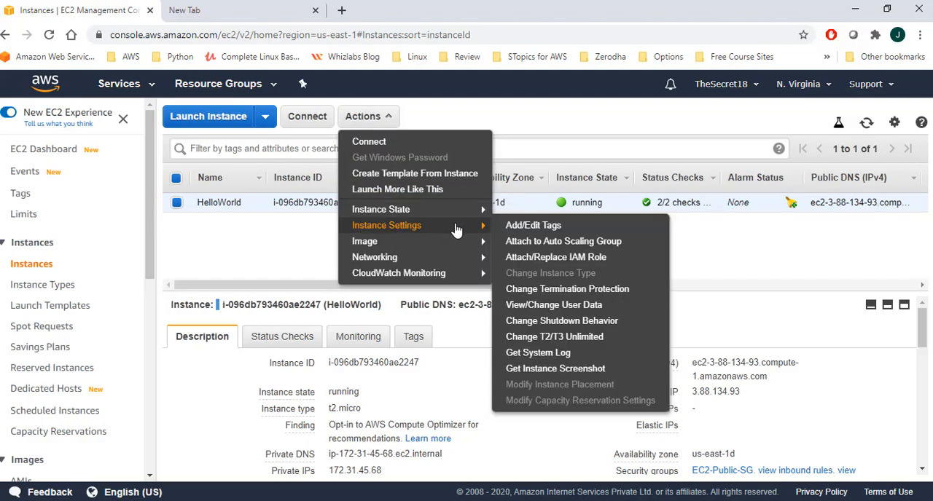
left_click(556, 261)
left_click(421, 266)
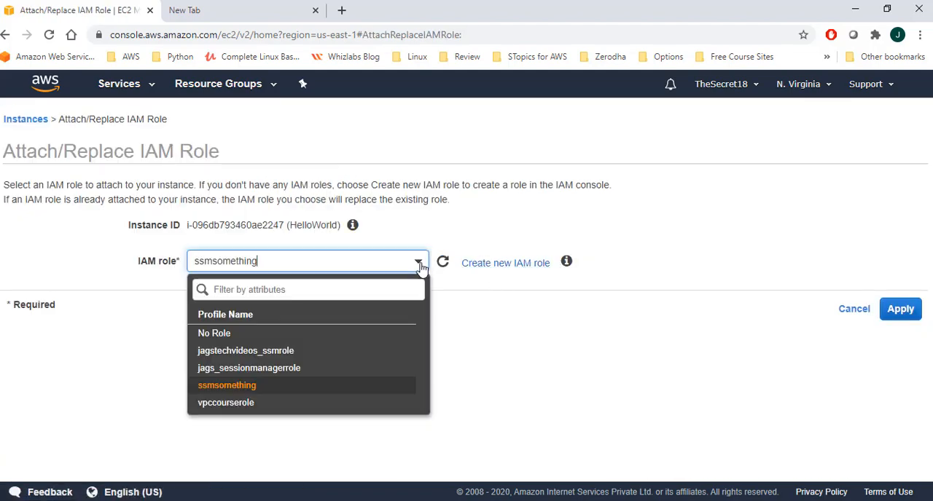
left_click(311, 356)
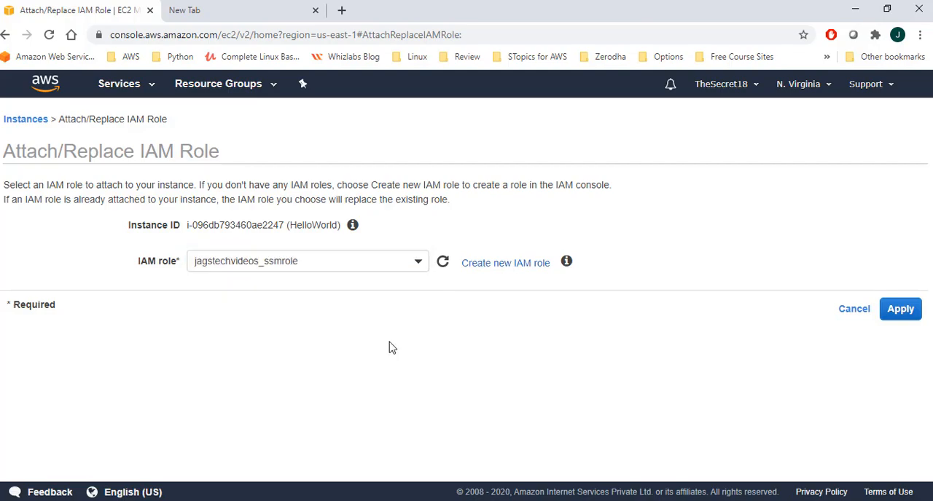
left_click(901, 314)
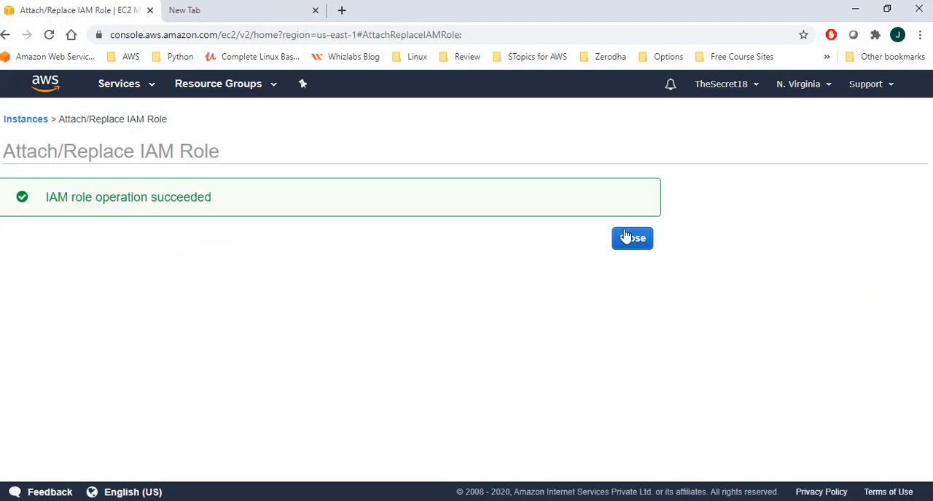
left_click(644, 241)
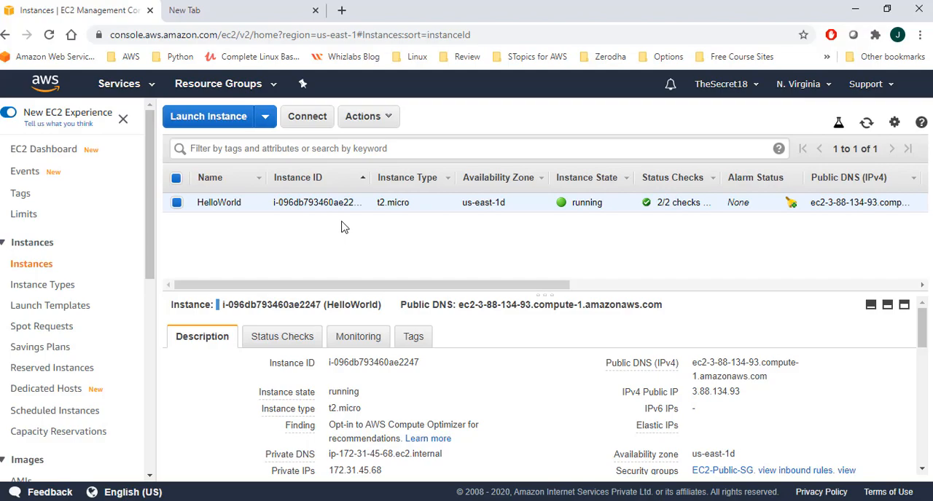
Step: Go to AWS Systems Manager and open Session Manager
left_click(124, 85)
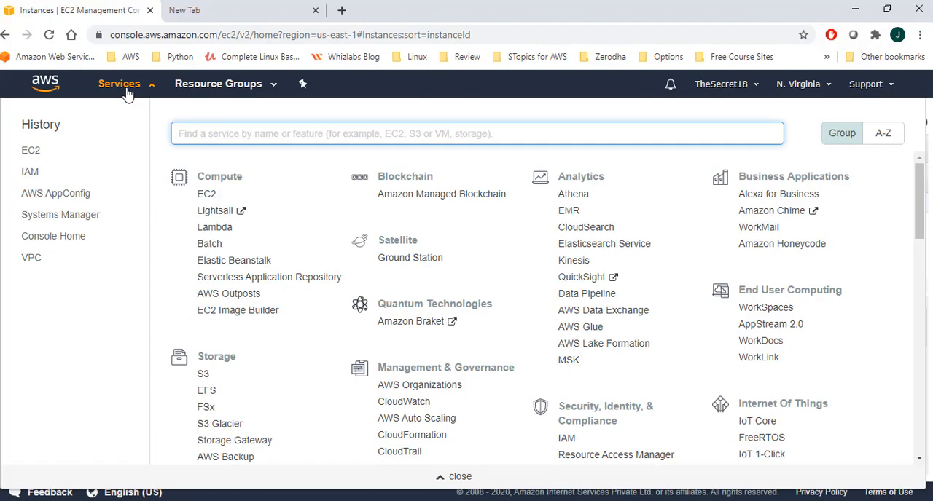
left_click(77, 218)
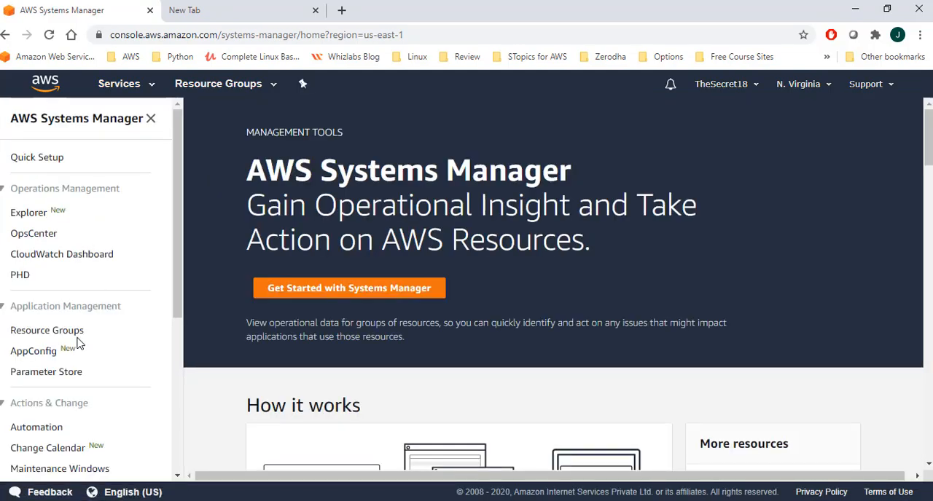
scroll(78, 342, "down", 3)
left_click(63, 402)
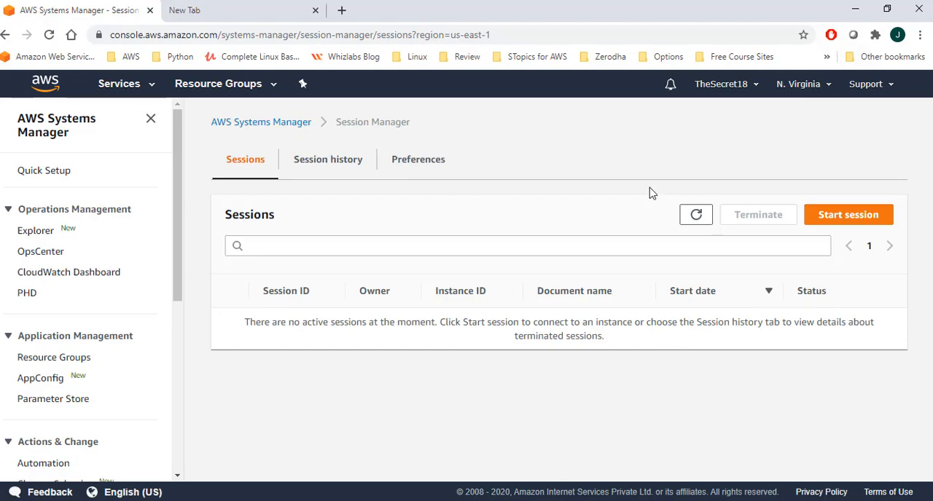
Step: Review the past sessions in the Session Manager history
left_click(338, 164)
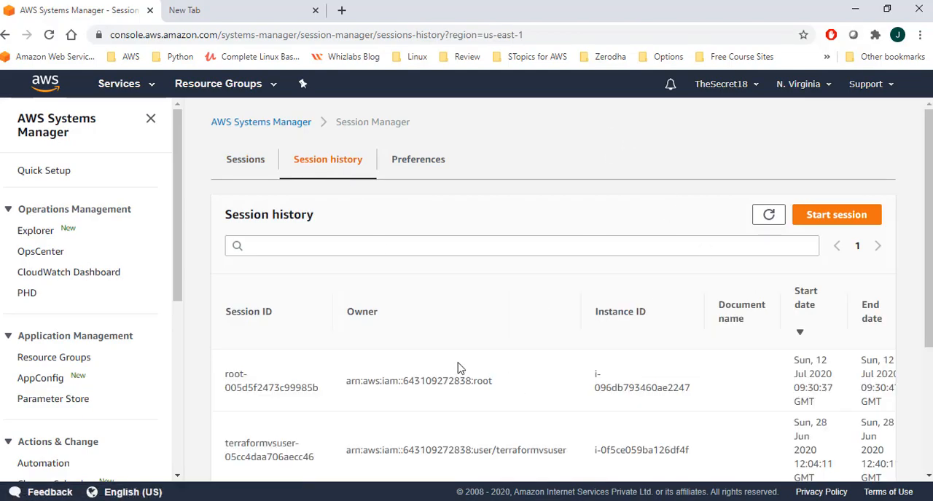
scroll(458, 368, "down", 3)
scroll(457, 368, "up", 3)
scroll(457, 368, "down", 3)
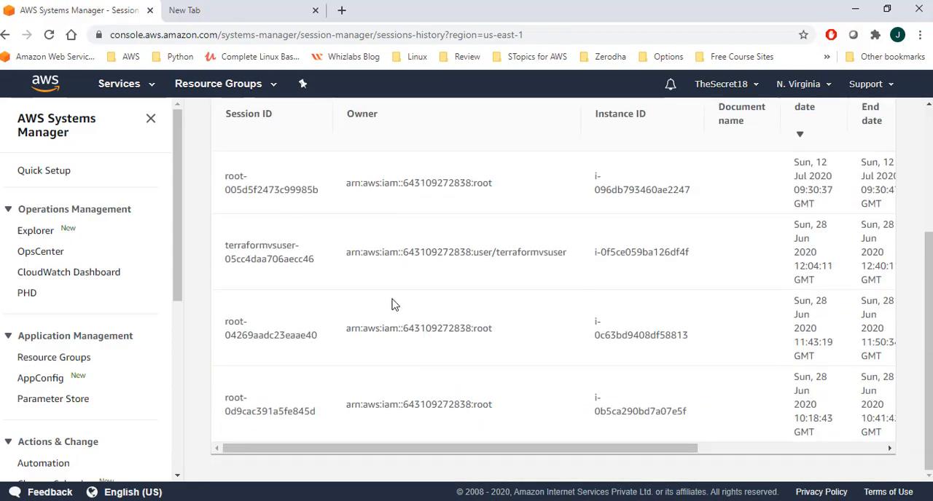
scroll(501, 344, "up", 3)
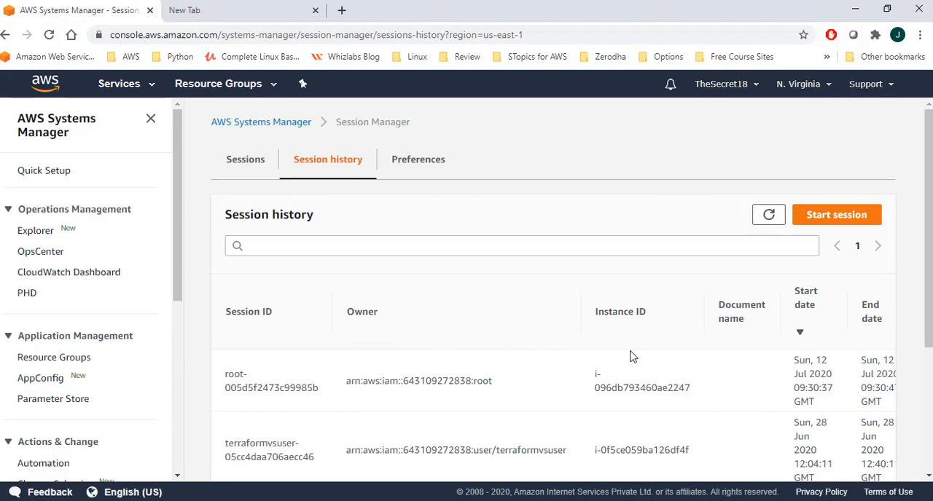
Step: Refresh the list of active sessions, and start a new session on the HelloWorld instance
left_click(234, 167)
left_click(698, 220)
left_click(697, 219)
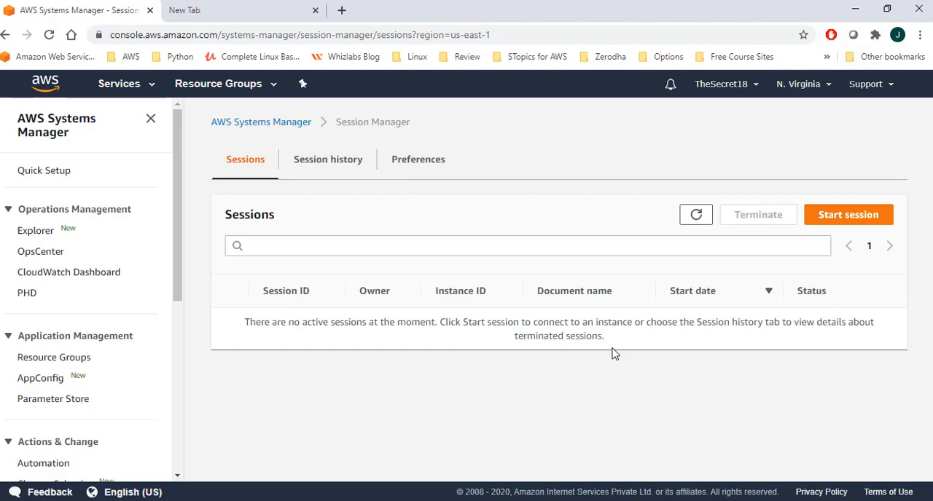
left_click(850, 217)
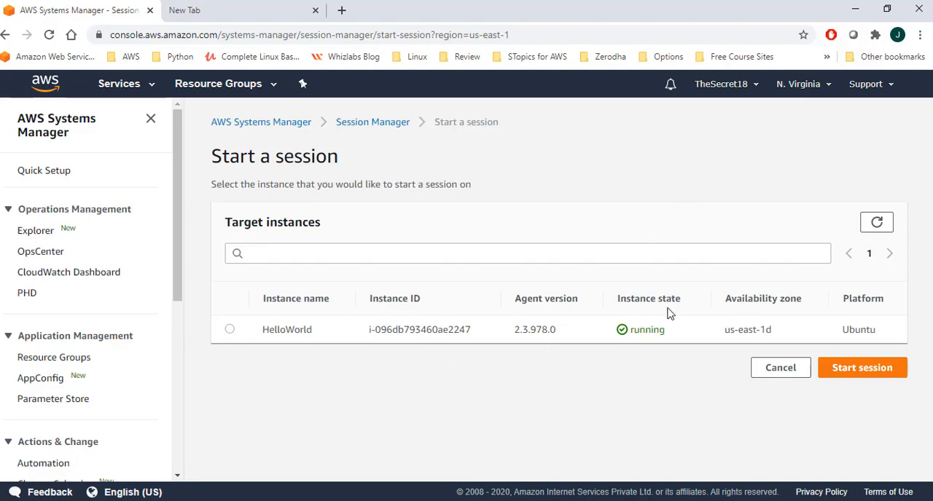
left_click(232, 332)
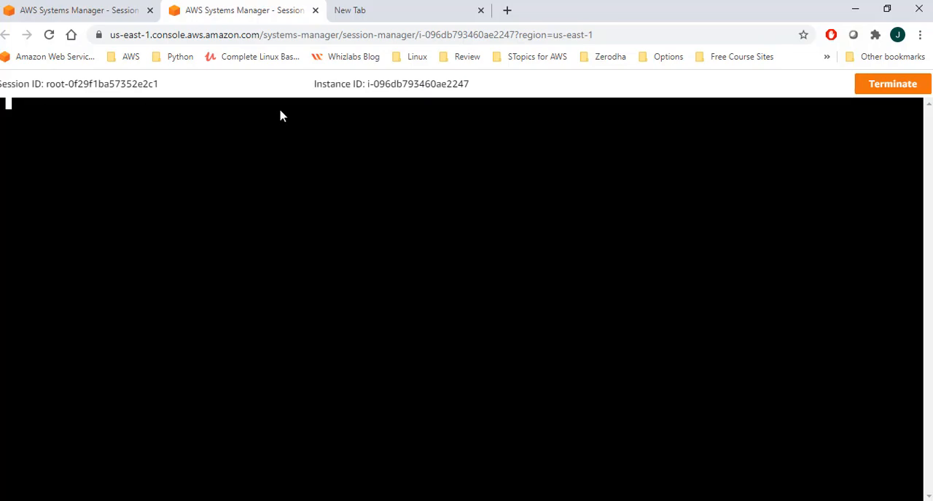
Step: Print the working directory in the session shell, change to the root directory /, and print it again
type("pwd")
key("Return")
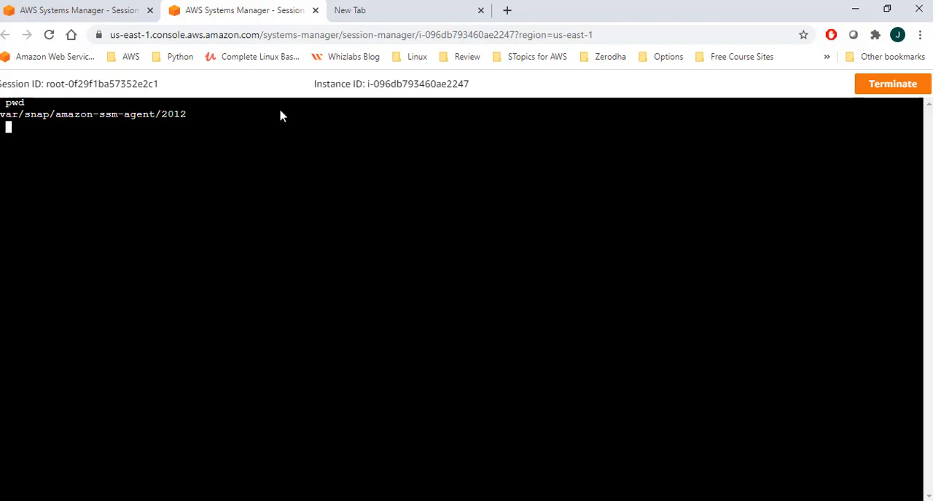
type("cd /")
key("Return")
type("pwd")
key("Return")
Step: Change to the /var directory, print the working directory, and list its contents with ls
type("cd /var")
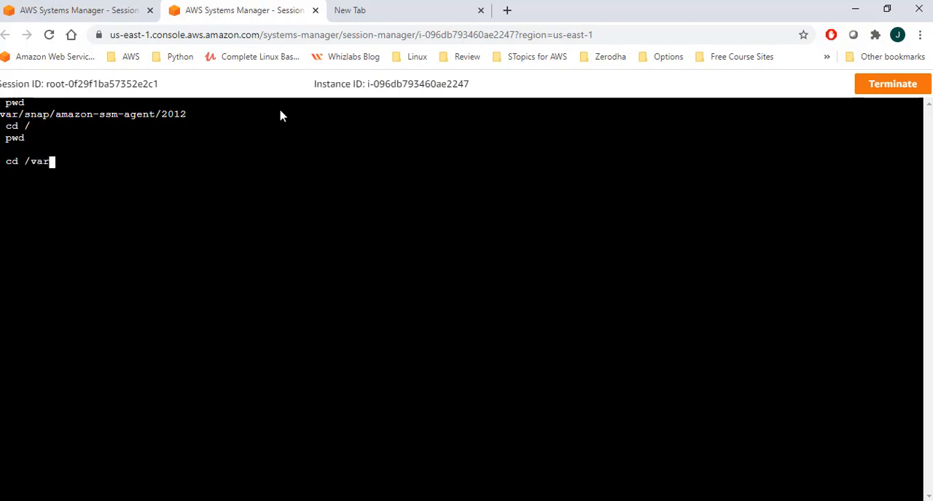
key("Return")
type("pwd")
key("Return")
type("ls")
key("Return")
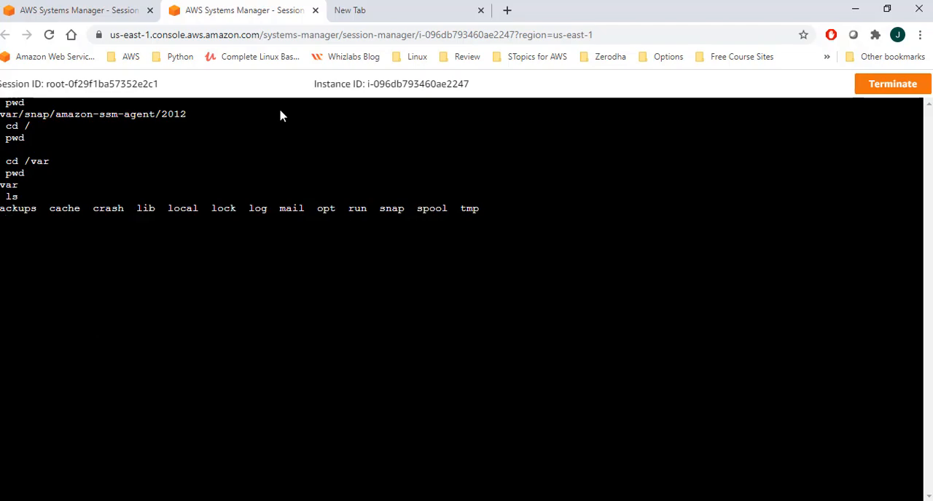
Step: Switch the shell to the jenkins user with su, entering the account password
type("su jenkins")
key("Return")
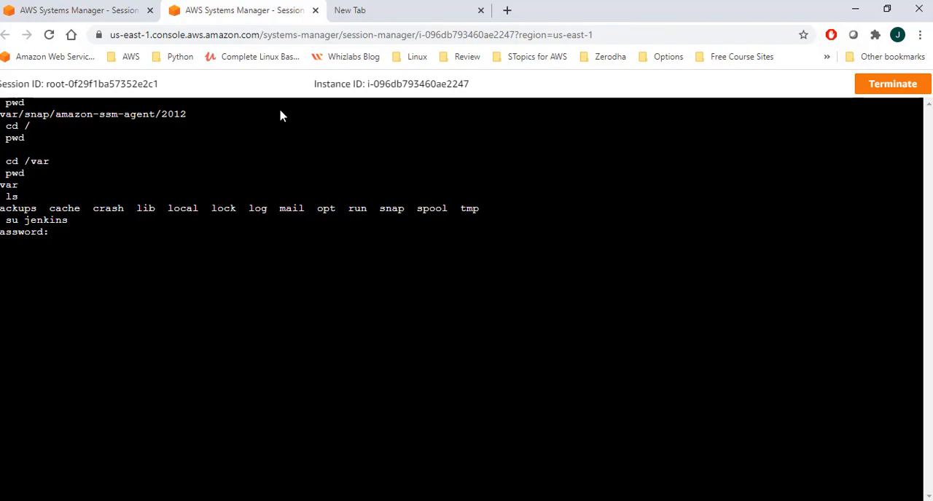
key("Return")
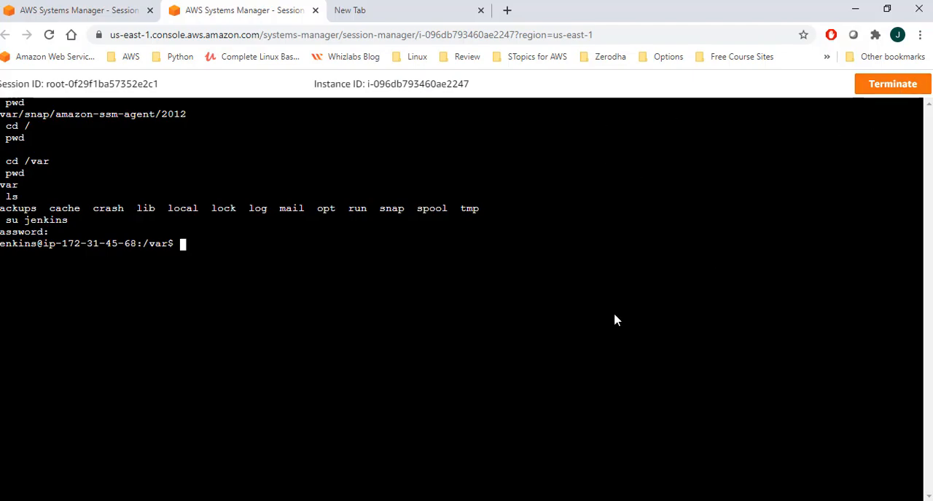
Step: Terminate the Session Manager session on the instance and confirm the termination
left_click(893, 86)
left_click(594, 352)
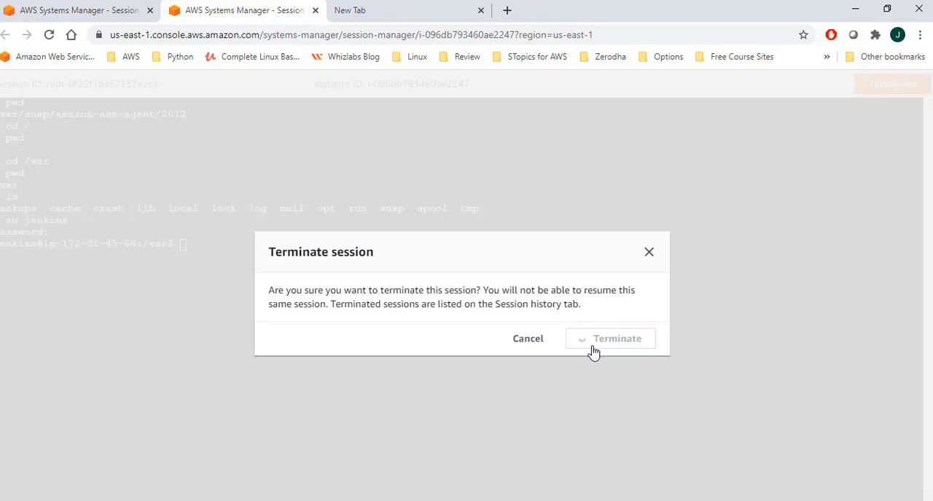